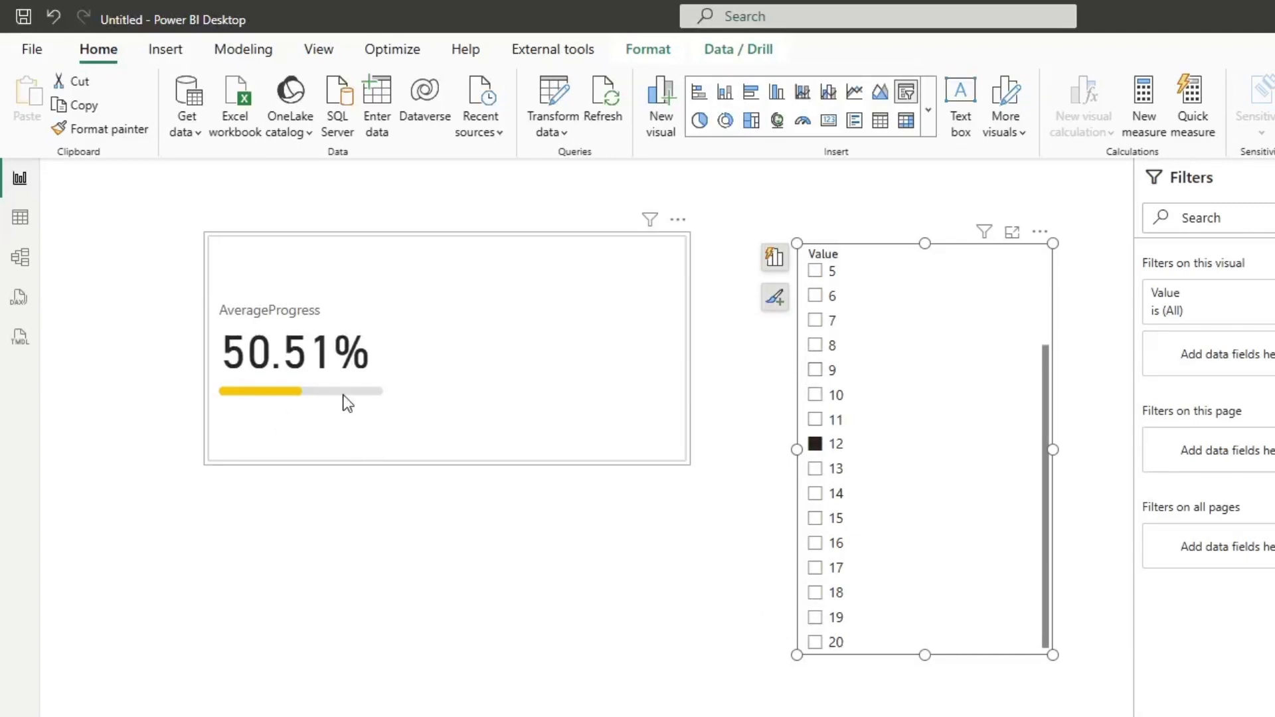
Step: Add slicer values 11, 10, 9, 8 and 7 so the card shows 59.07% with an amber bar
{"action": "left_click", "coordinate": [815, 423], "text": "ctrl"}
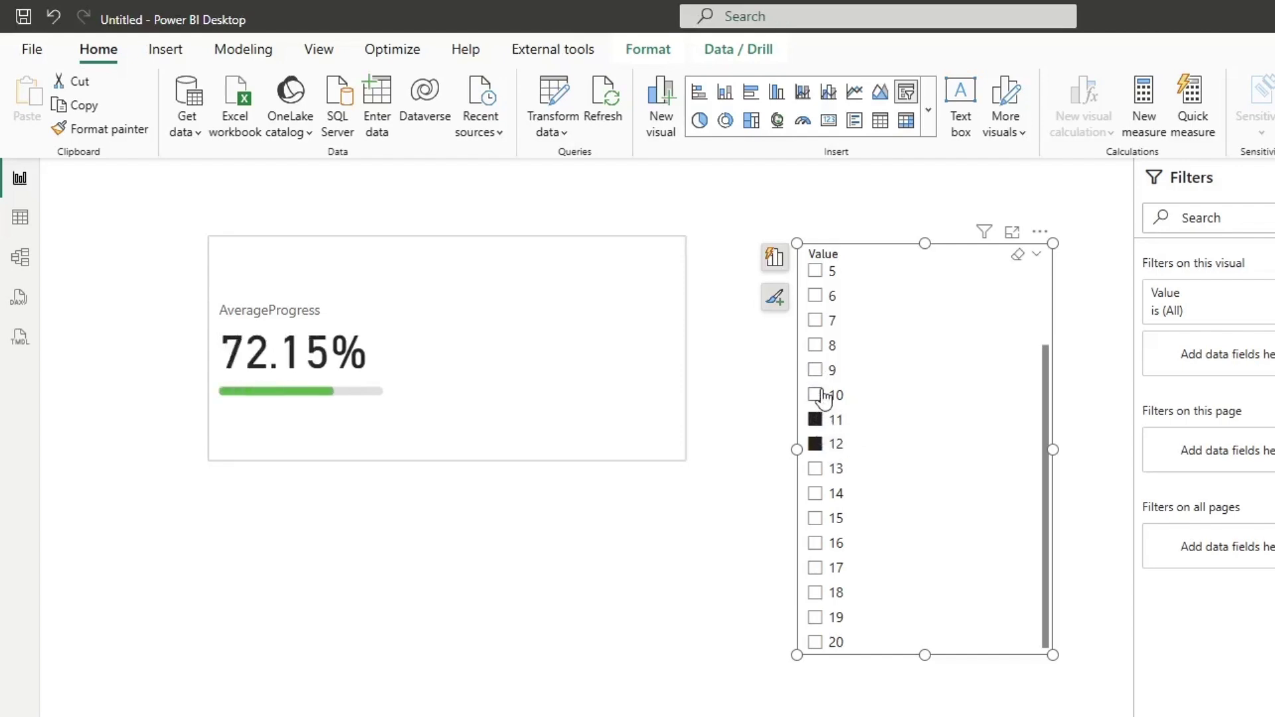
{"action": "left_click", "coordinate": [815, 396], "text": "ctrl"}
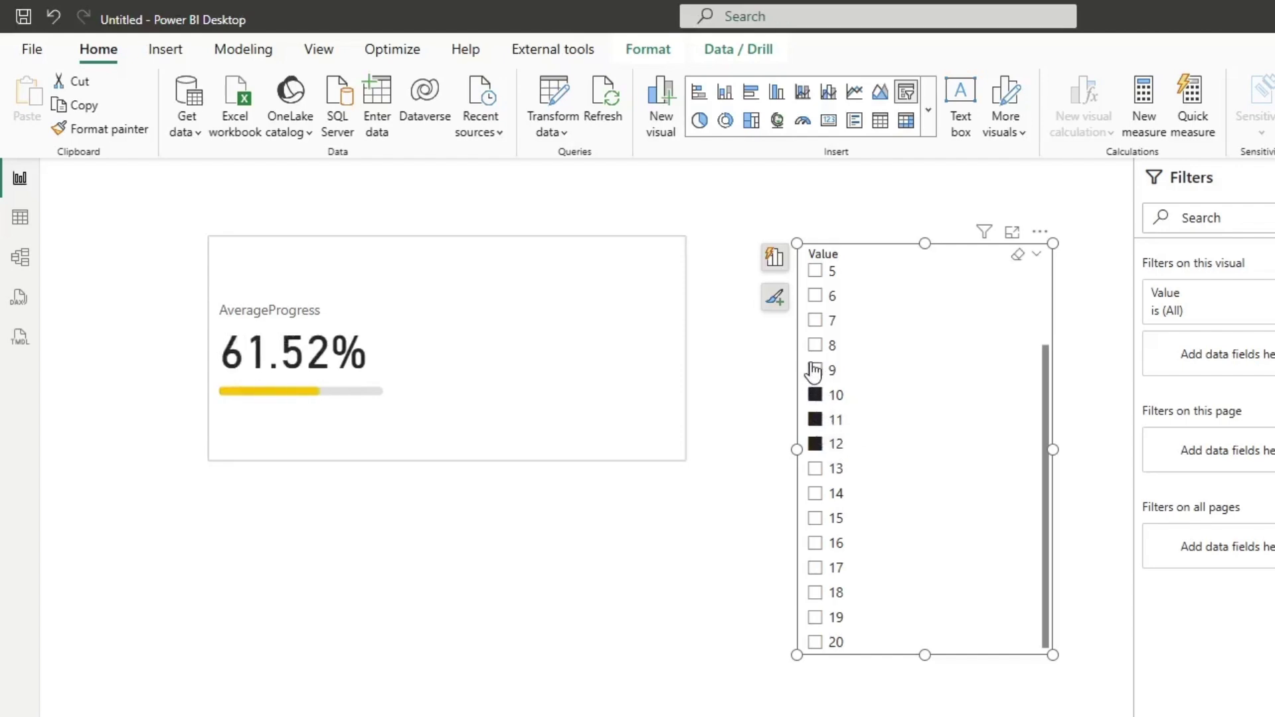
{"action": "left_click", "coordinate": [815, 369], "text": "ctrl"}
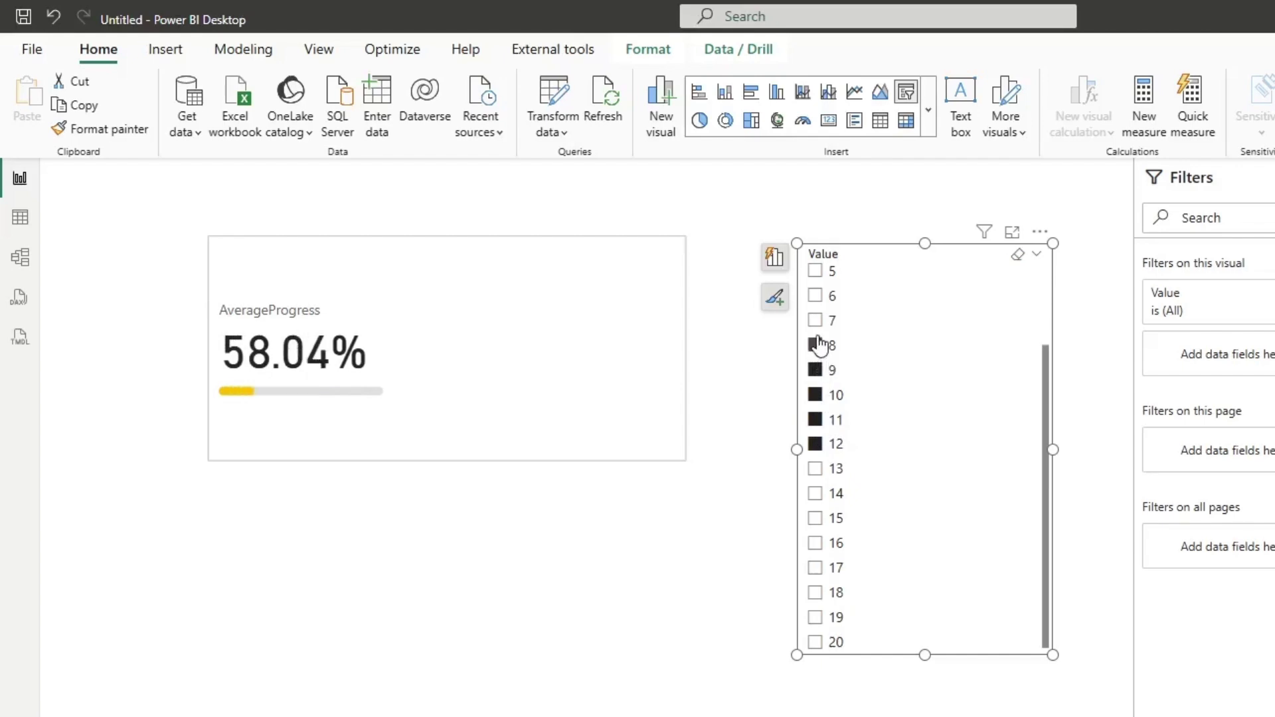
{"action": "left_click", "coordinate": [816, 345], "text": "ctrl"}
{"action": "left_click", "coordinate": [816, 320], "text": "ctrl"}
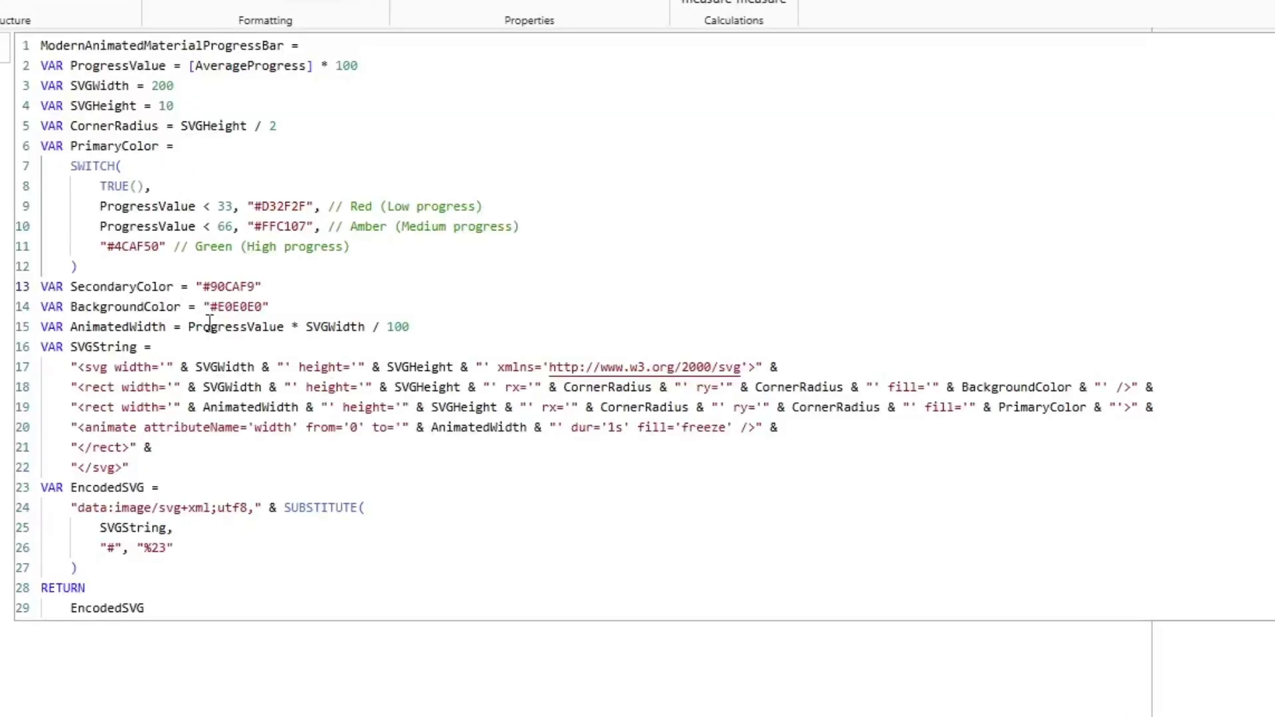
Step: Review the measure's 1-second width animation, SWITCH colour thresholds and AverageProgress width definitions
{"action": "left_click_drag", "start_coordinate": [787, 429], "coordinate": [64, 426]}
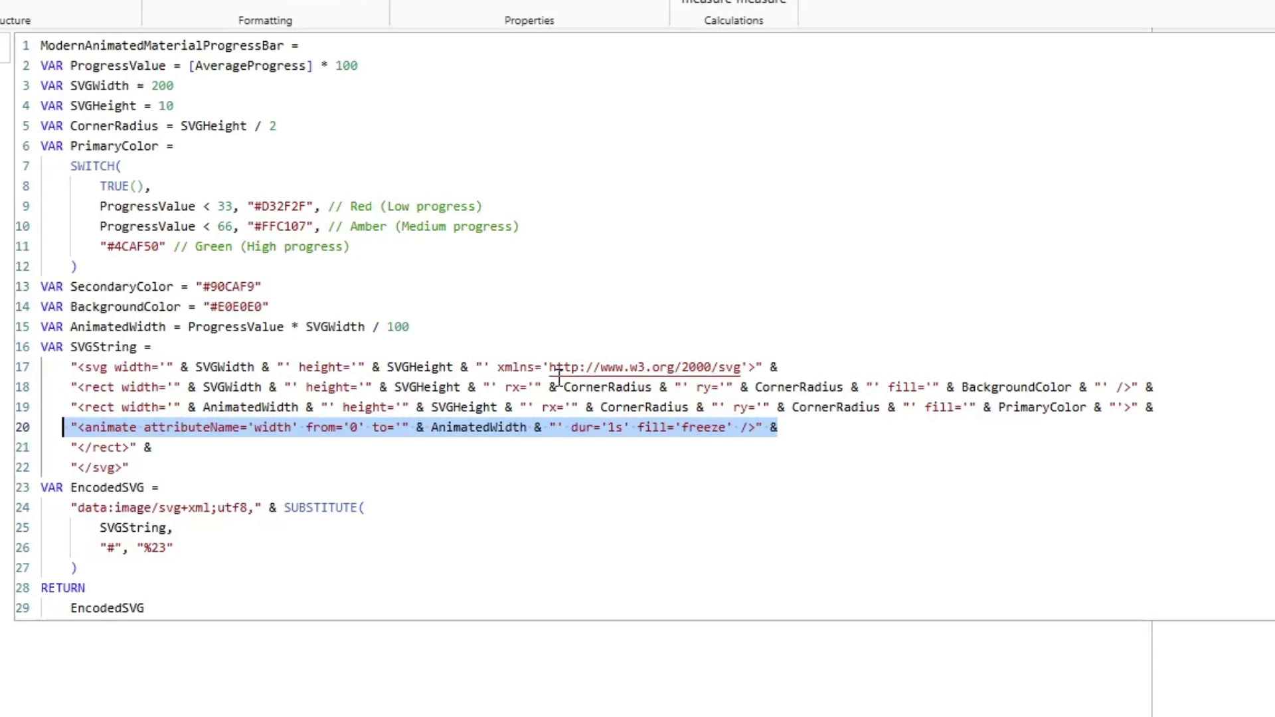
{"action": "left_click", "coordinate": [229, 185]}
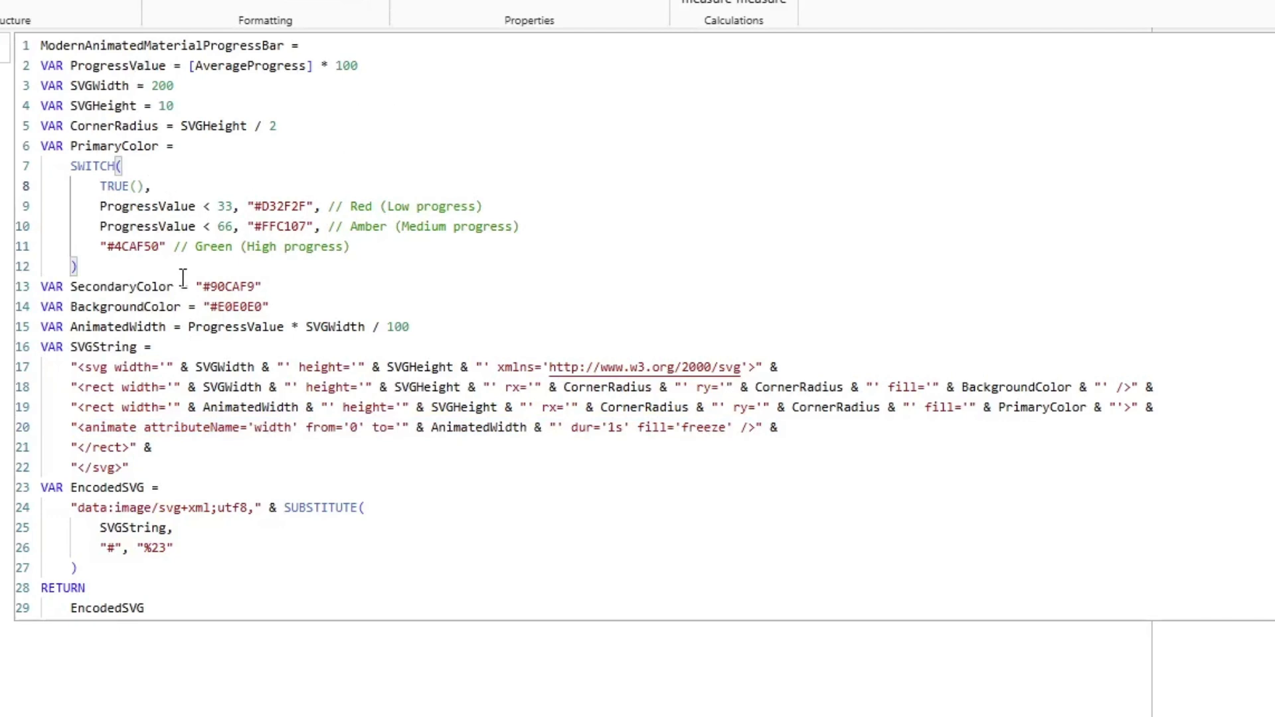
{"action": "left_click", "coordinate": [174, 245]}
{"action": "double_click", "coordinate": [197, 65]}
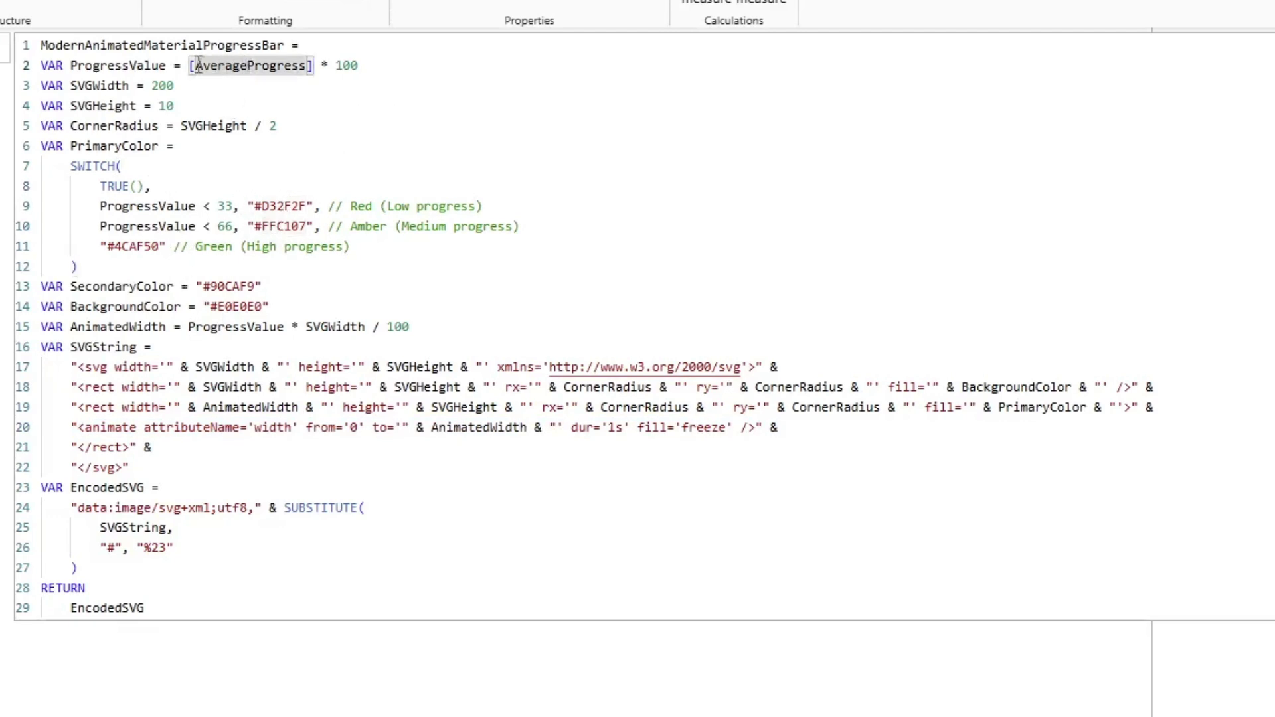
{"action": "left_click_drag", "start_coordinate": [183, 67], "coordinate": [312, 81]}
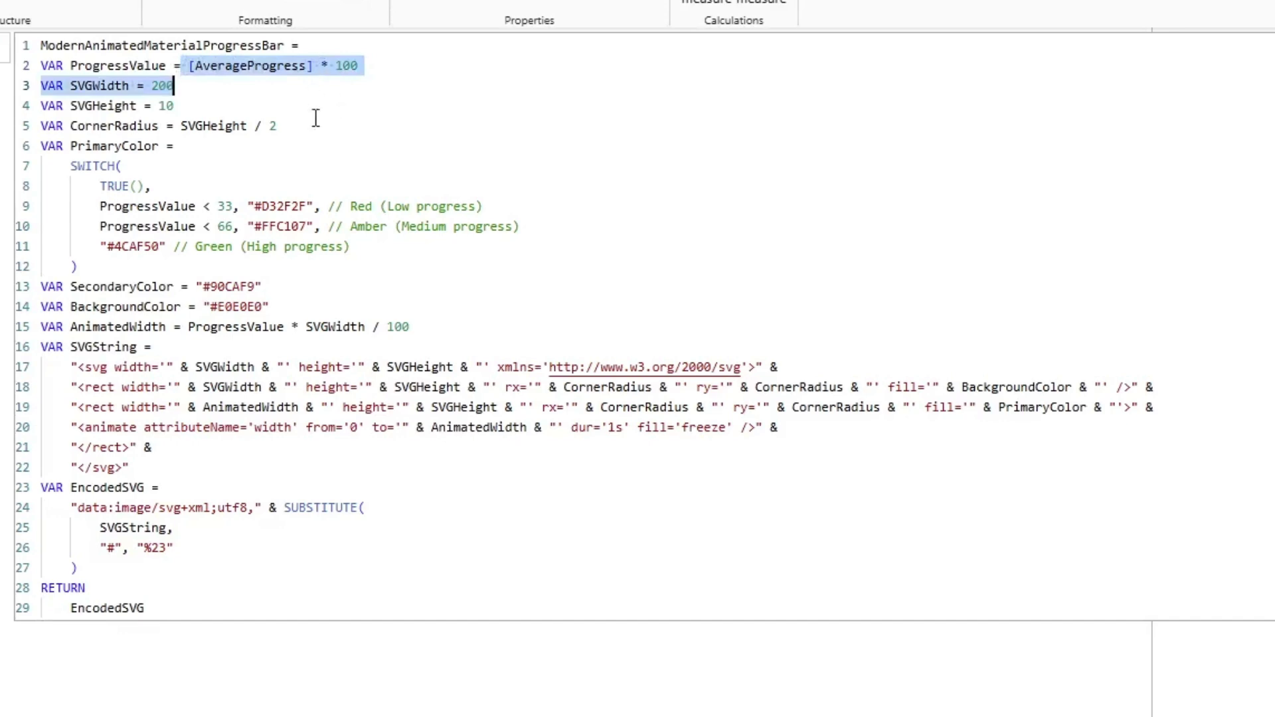